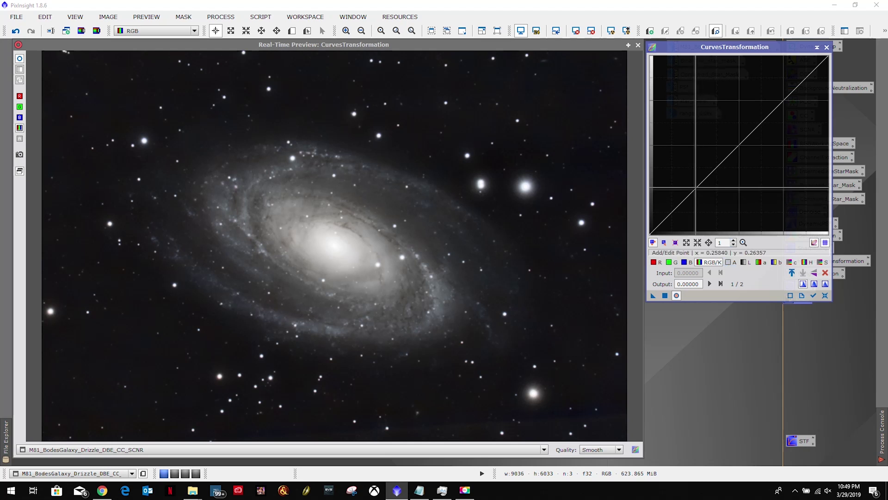
Shape the RGB/K curve into an S-curve with points at about 0.289 input, 0.235 output and 0.698 input, 0.767 output
left_click(696, 186)
left_click(783, 100)
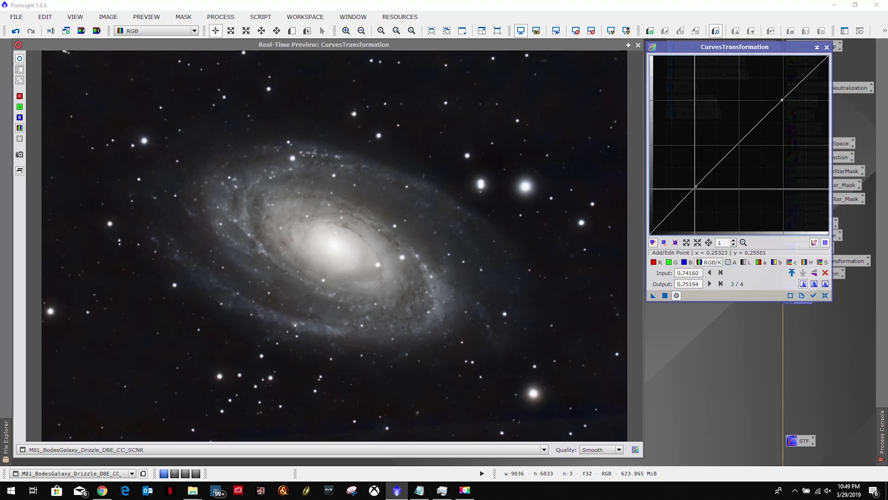
left_click_drag(697, 186, 700, 193)
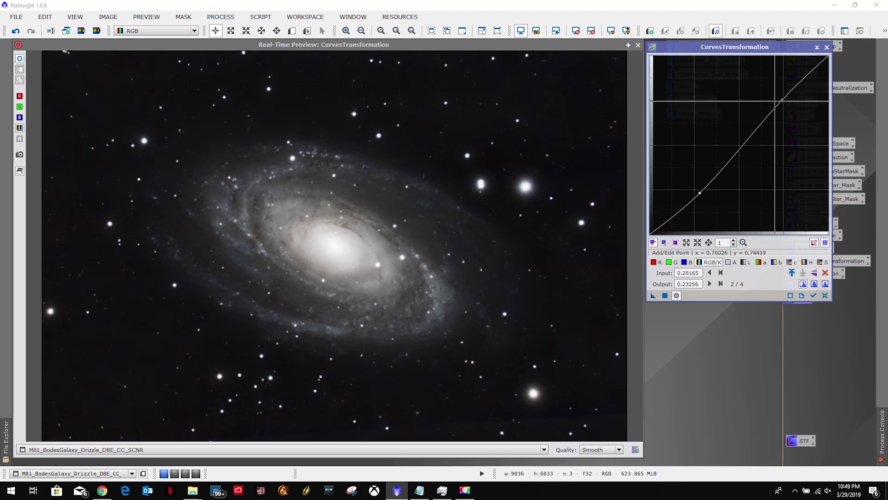
left_click_drag(784, 99, 775, 97)
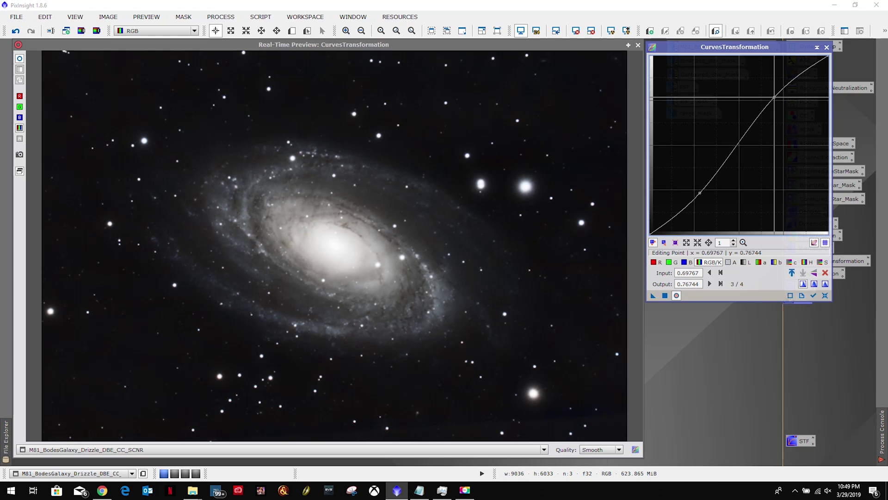
left_click(701, 192)
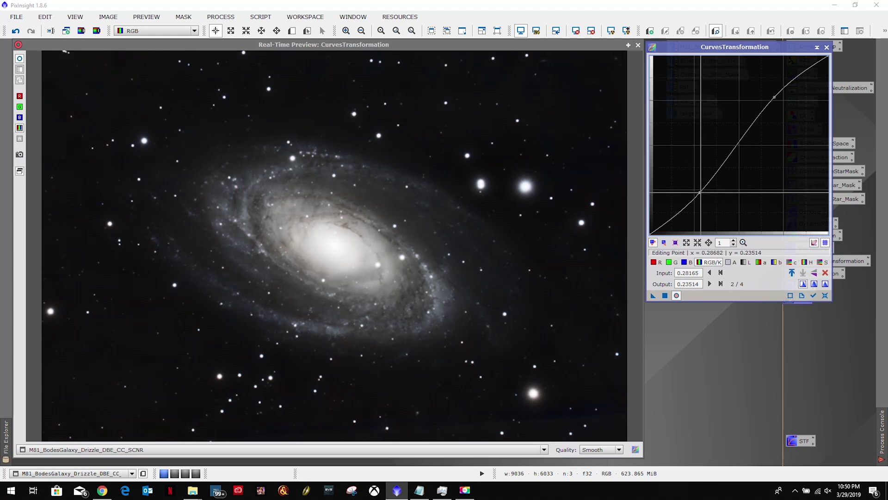
left_click_drag(701, 192, 702, 192)
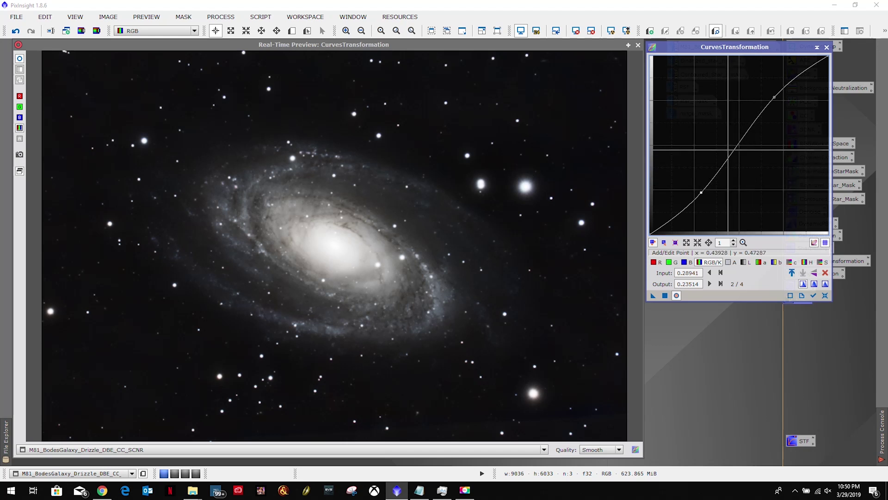
Raise the lightness curve at about 0.432 input to 0.522 output, and the saturation curve at about 0.429 input to 0.566 output
left_click(746, 262)
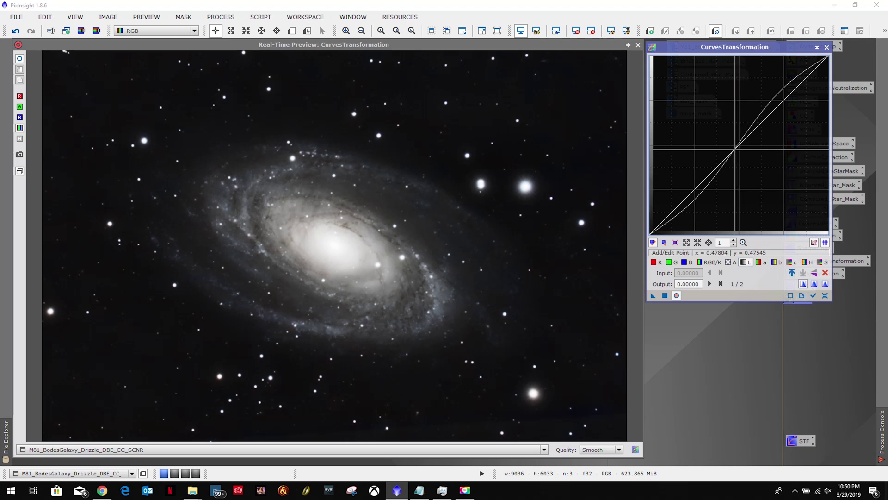
left_click_drag(736, 149, 727, 140)
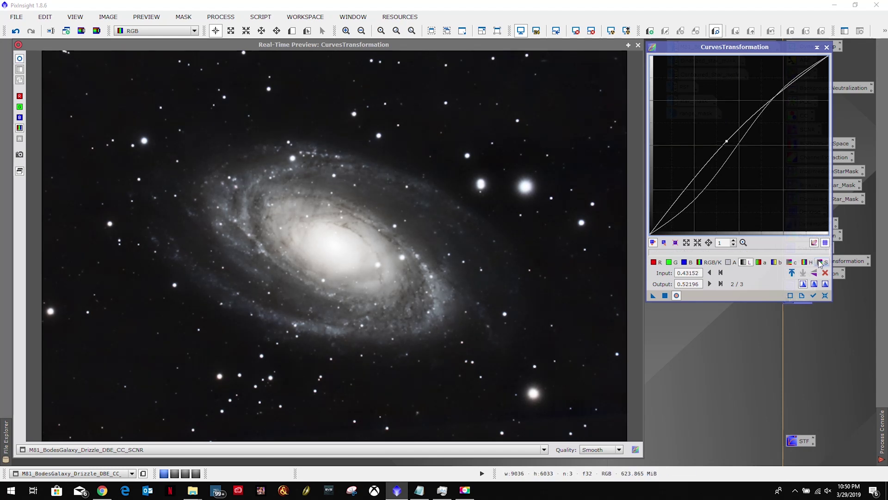
left_click(820, 263)
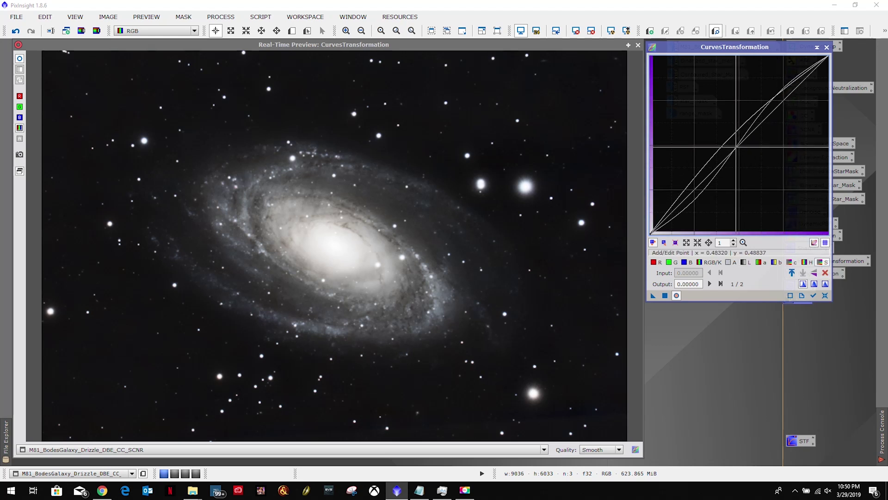
left_click(733, 144)
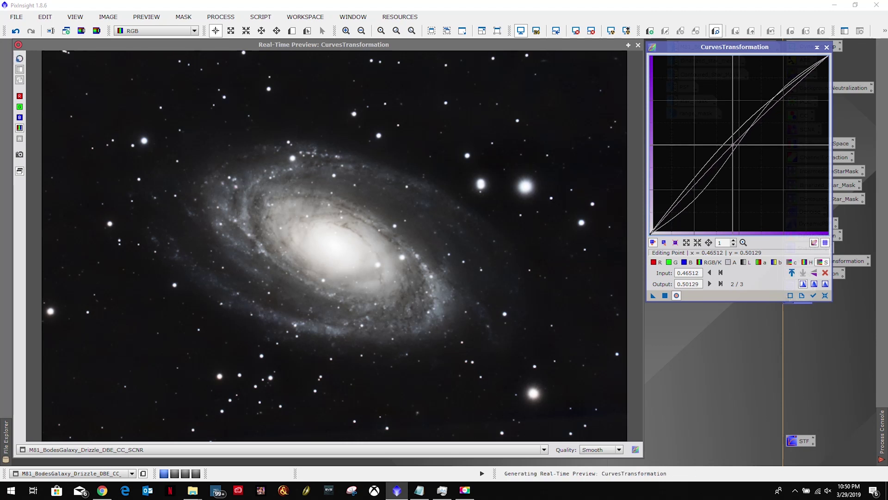
left_click_drag(734, 145, 725, 127)
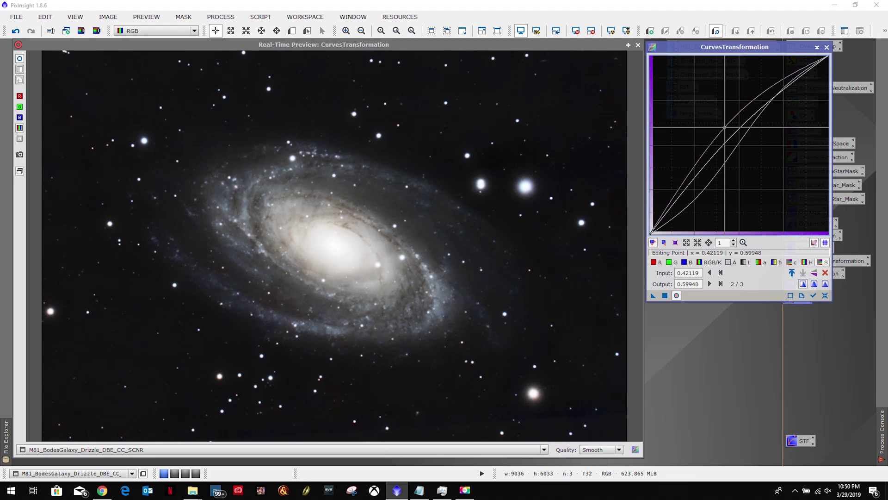
mouse_move(725, 127)
left_mouse_down()
mouse_move(732, 134)
mouse_move(721, 130)
left_mouse_up()
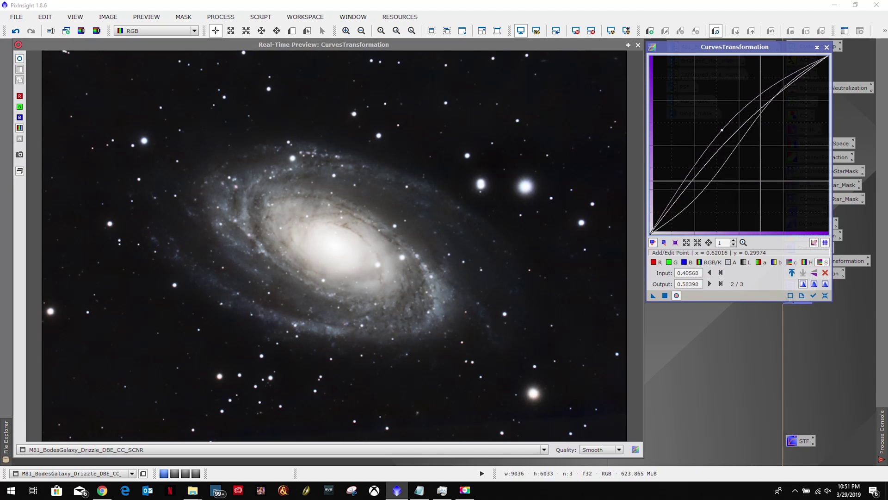
left_click_drag(722, 130, 727, 133)
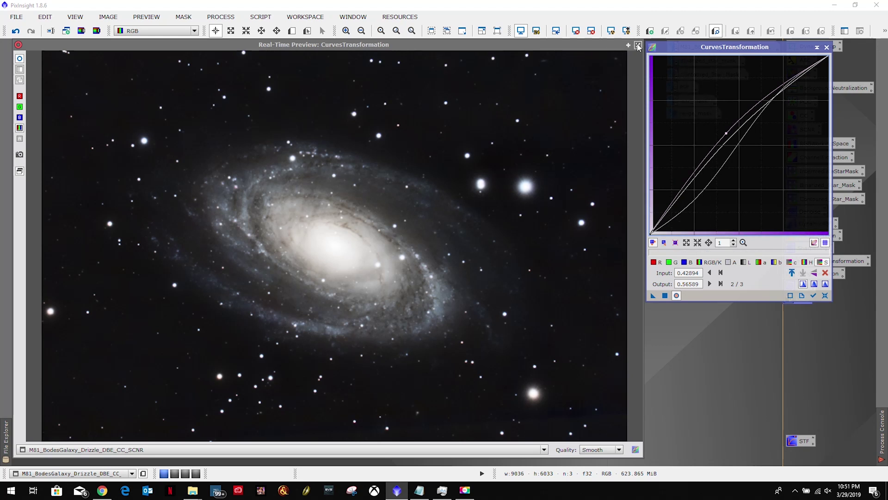
Compare the real-time preview with and without the curves, and apply the CurvesTransformation to the M81 galaxy image
left_click(676, 295)
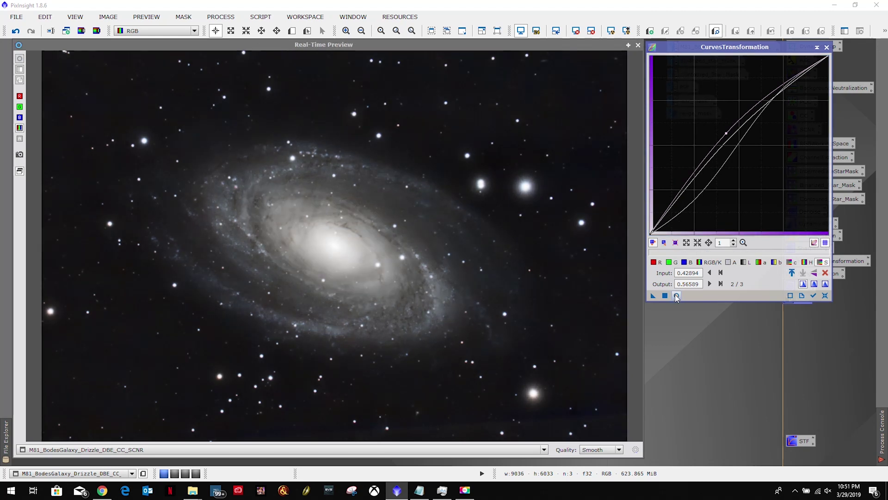
left_click(677, 296)
left_click(676, 296)
left_click(676, 296)
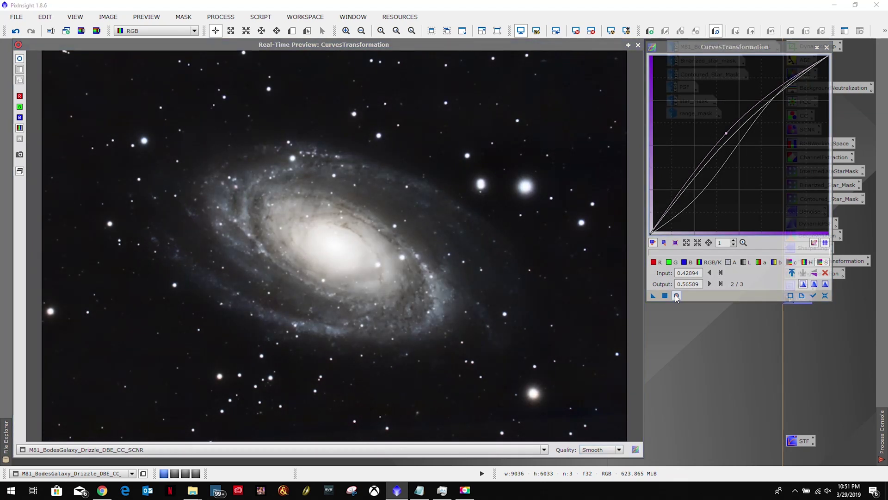
left_click(676, 296)
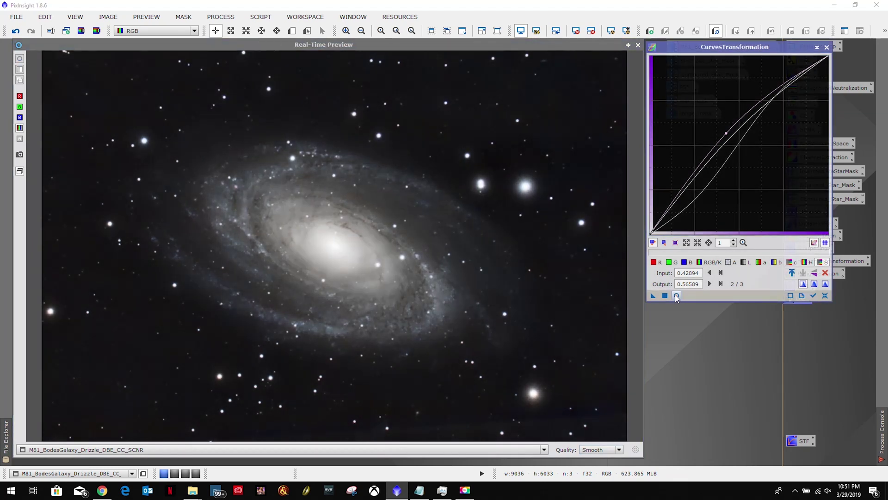
left_click(638, 45)
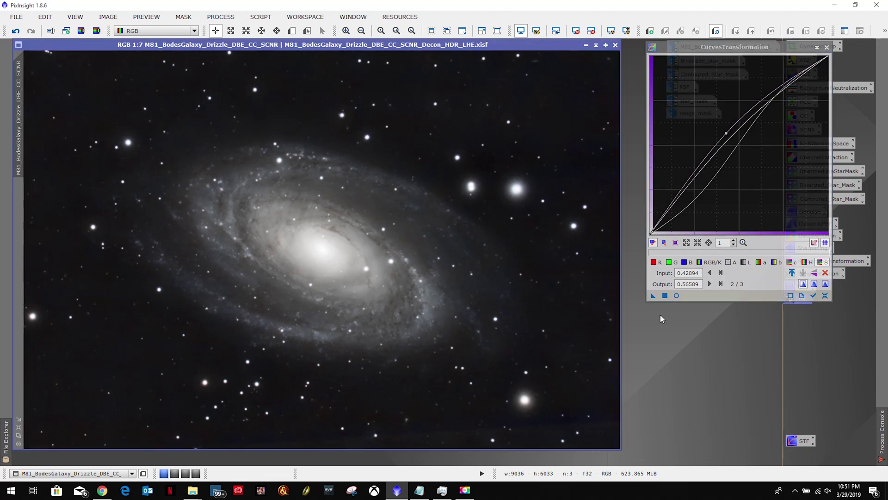
left_click_drag(651, 296, 384, 260)
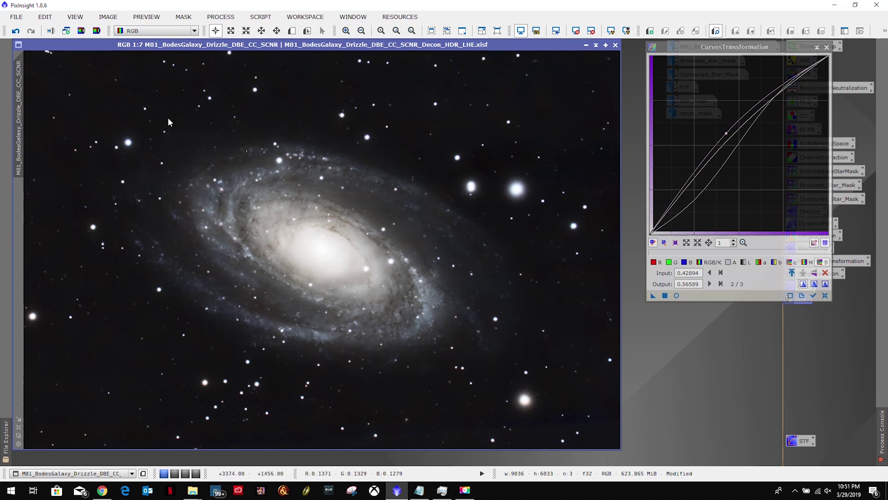
Undo and redo the curves transformation repeatedly to compare the galaxy image before and after, leaving it applied
left_click(16, 32)
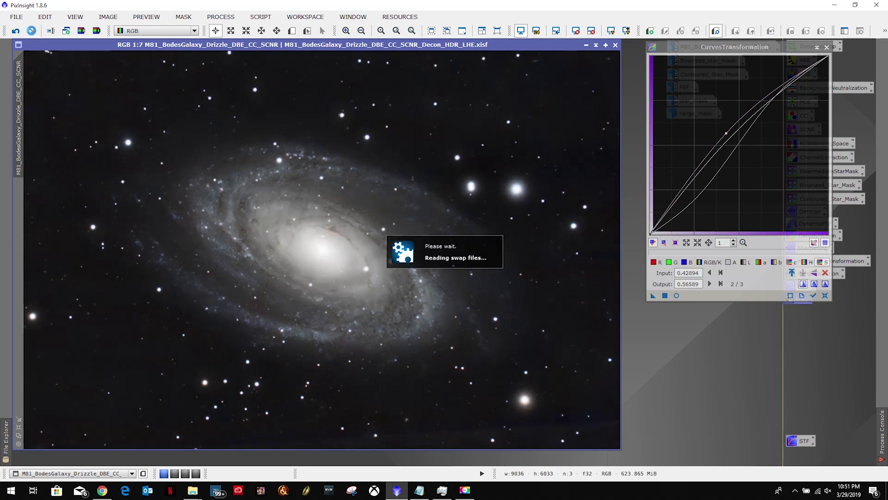
left_click(31, 32)
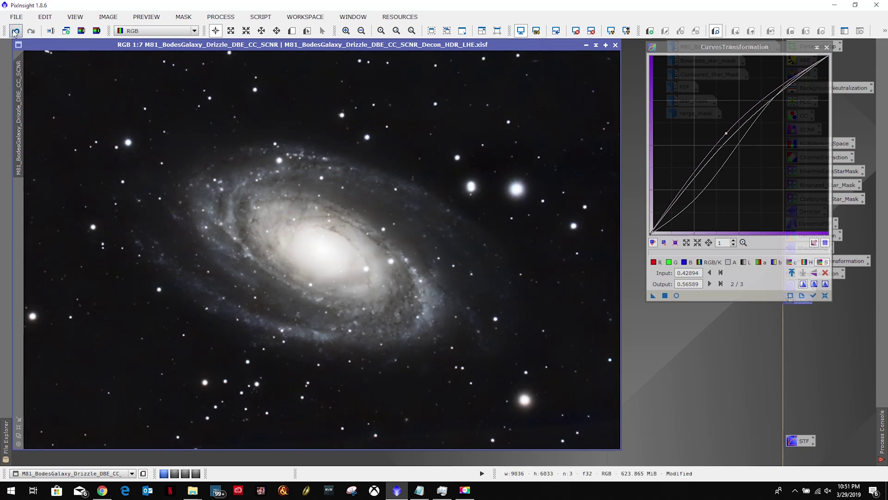
left_click(15, 31)
left_click(30, 32)
left_click(15, 31)
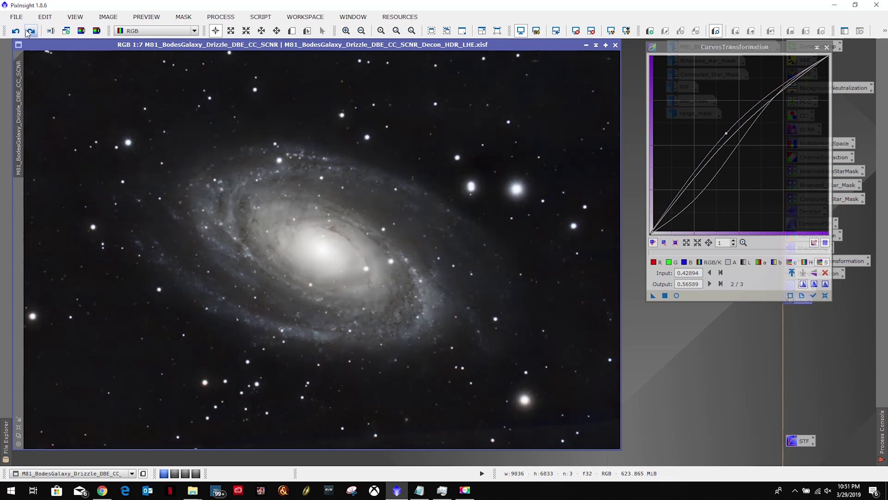
left_click(30, 32)
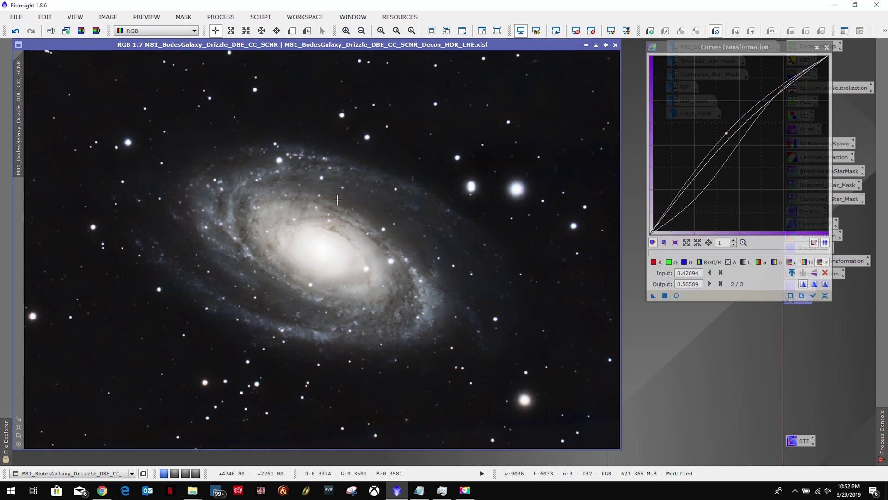
Save a reset CurvesTransformation instance as a workspace icon named CurvesTransform below the LHE icon, and close the process window
left_click(825, 295)
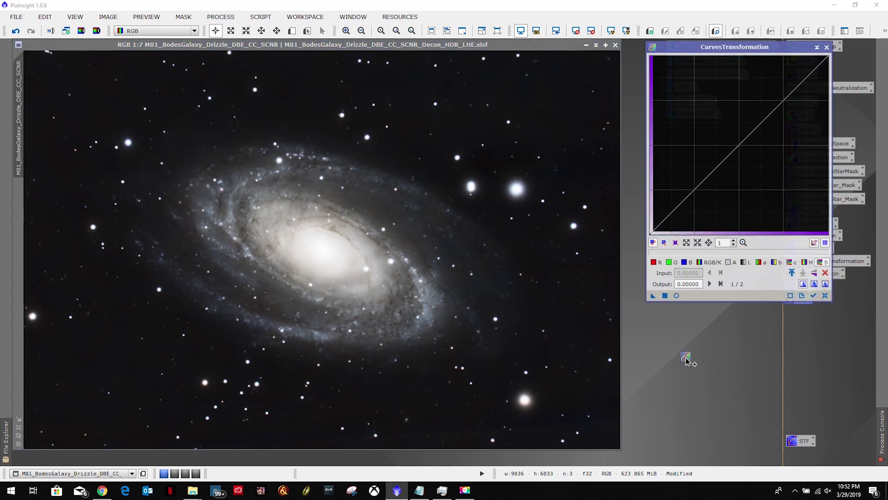
right_click(703, 361)
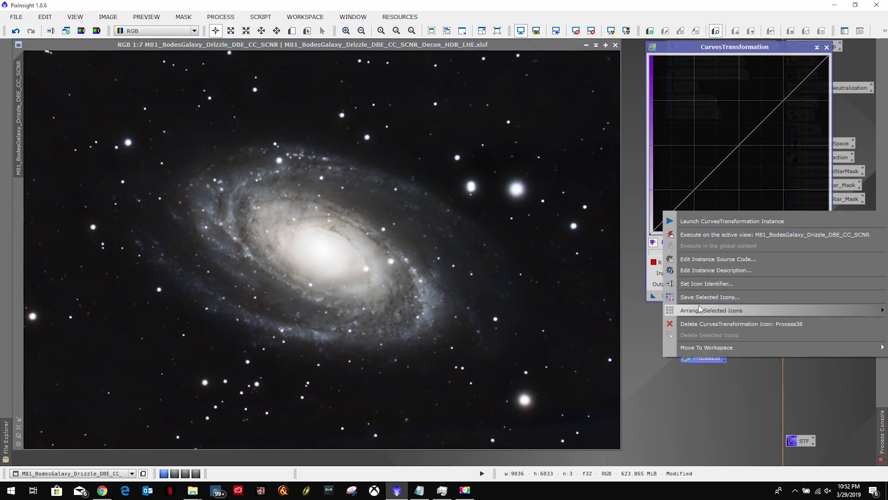
left_click(699, 284)
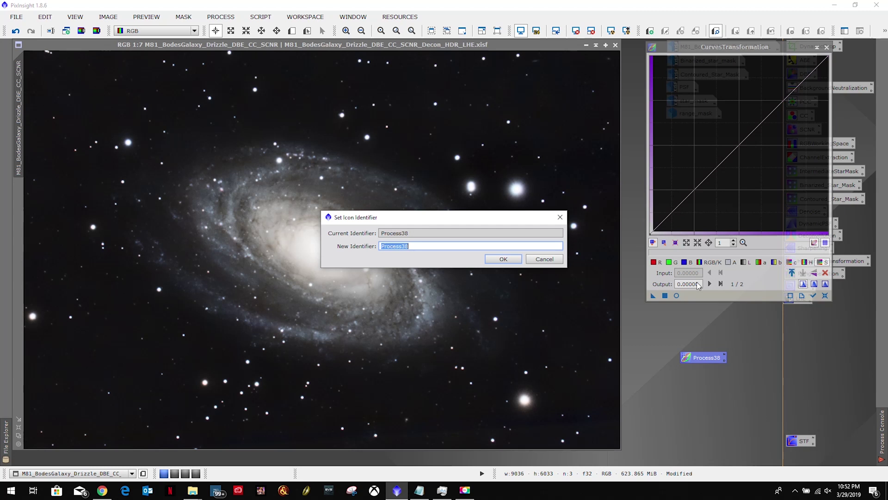
type("Cu")
type("rvesTransform")
key("Return")
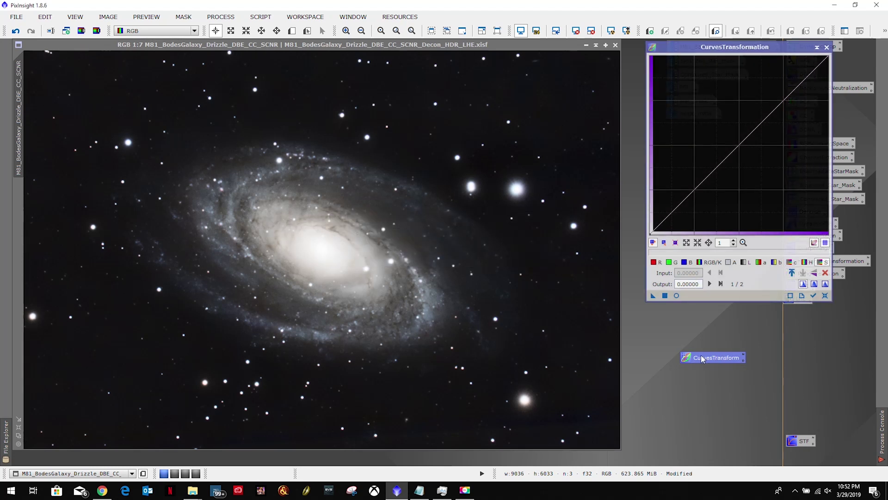
left_click_drag(702, 359, 805, 316)
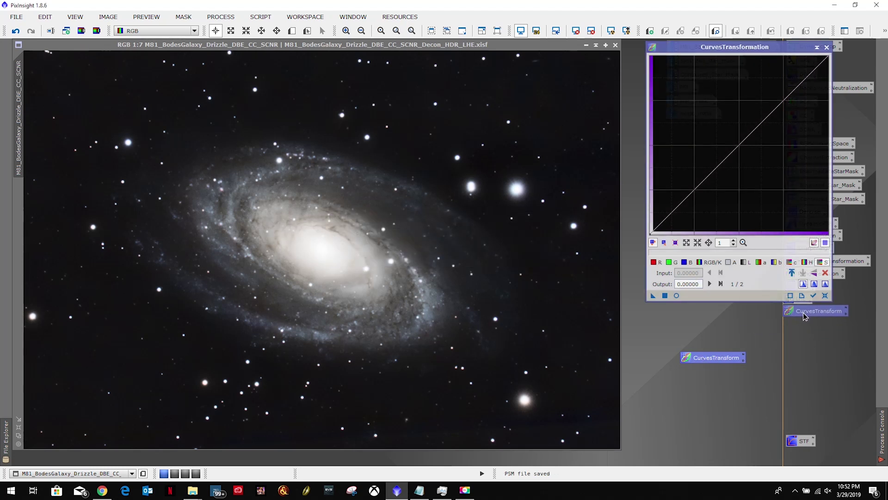
left_click(824, 48)
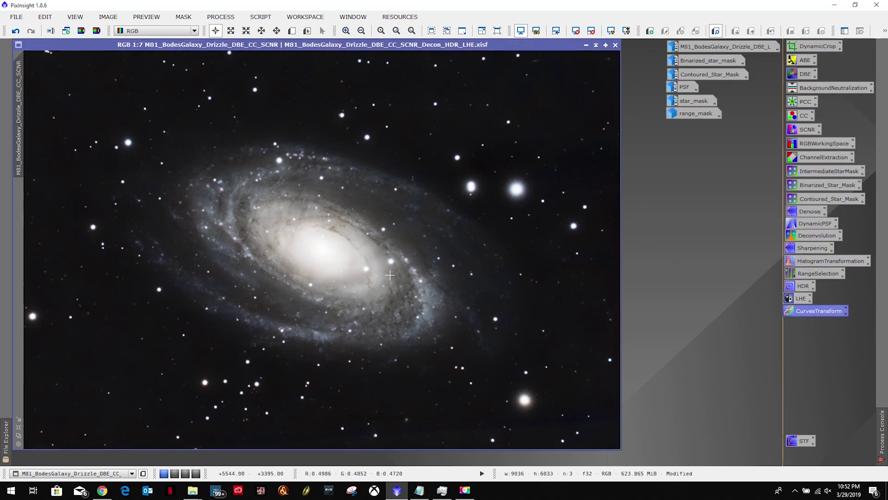
Save the image as M81_BodesGalaxy_Drizzle_DBE_CC_SCNR_Decon_HDR_LHE_Curves.xisf in 32-bit IEEE 754 floating point format
left_click(16, 17)
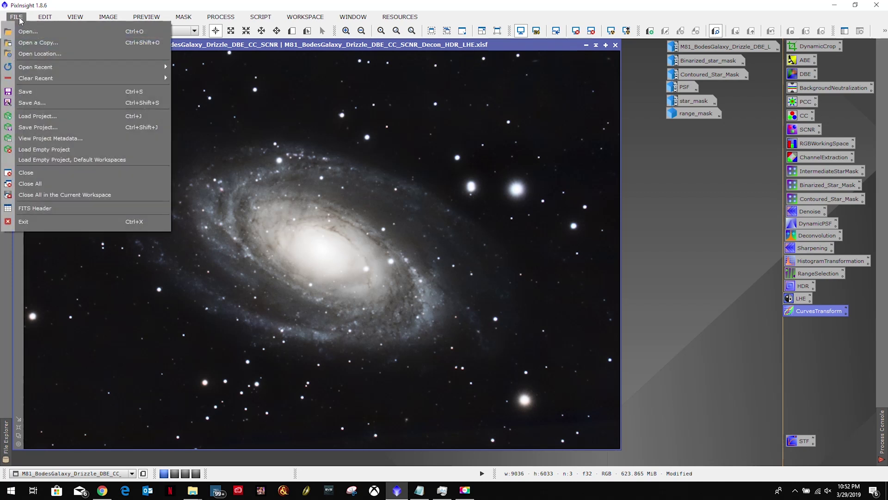
left_click(32, 102)
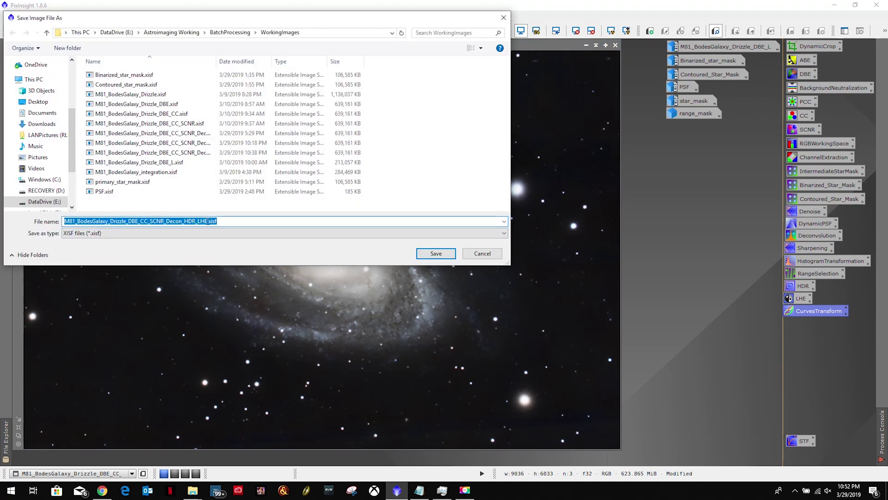
left_click(210, 221)
type("Curves")
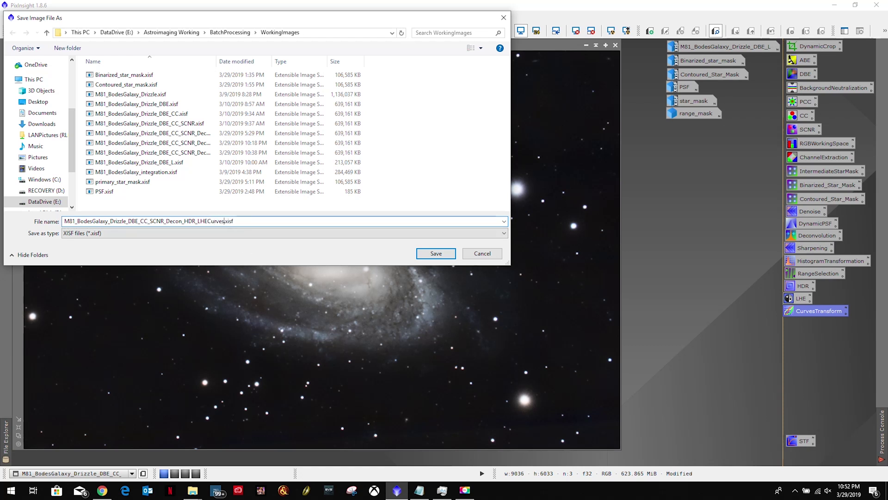
key("Left")
left_click(435, 253)
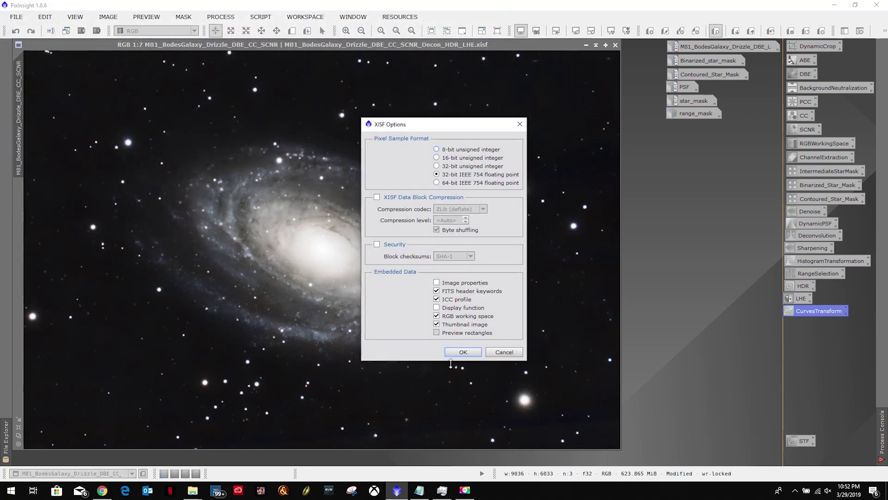
left_click(462, 352)
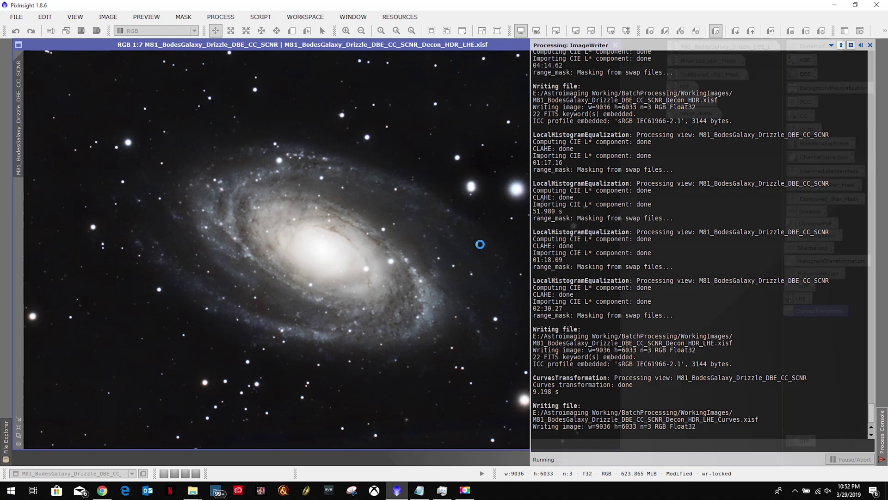